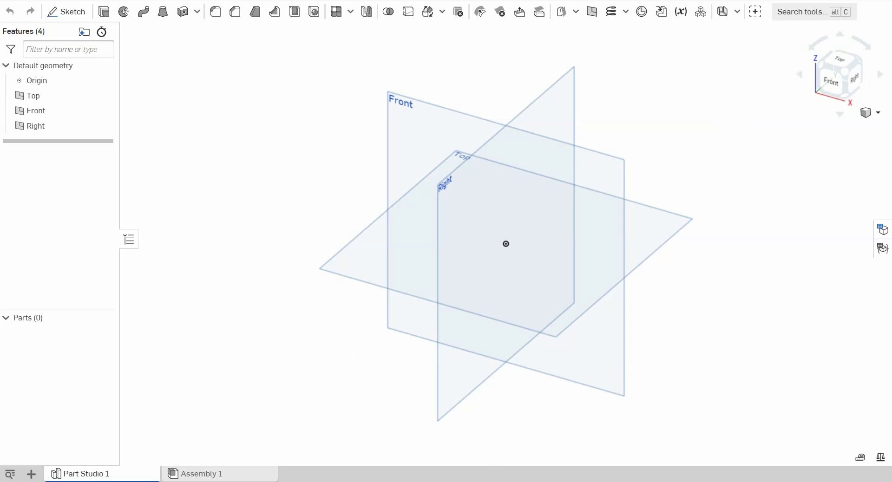
# Check the dimensioned T-shape reference drawing in Paint before working in Onshape.
pyautogui.click(322, 444)
# Dismiss the insert-element menu without adding anything and start Sketch 1 from the toolbar.
pyautogui.click(31, 474)
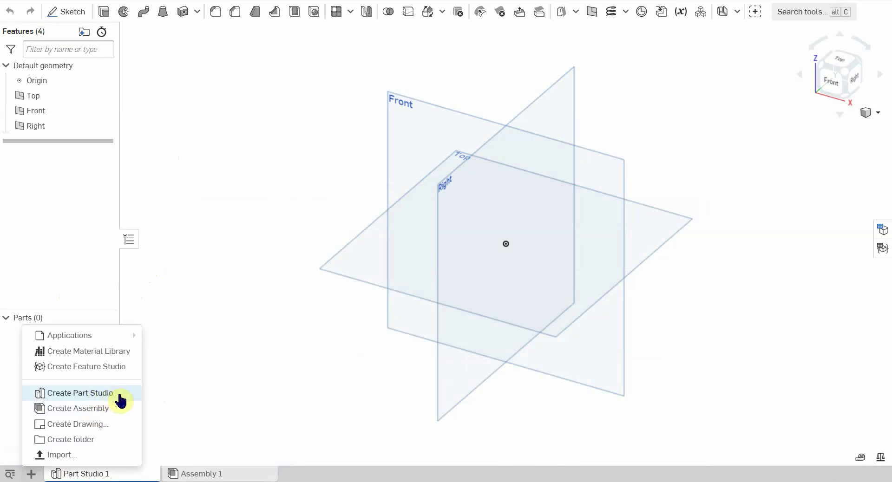
pyautogui.click(186, 355)
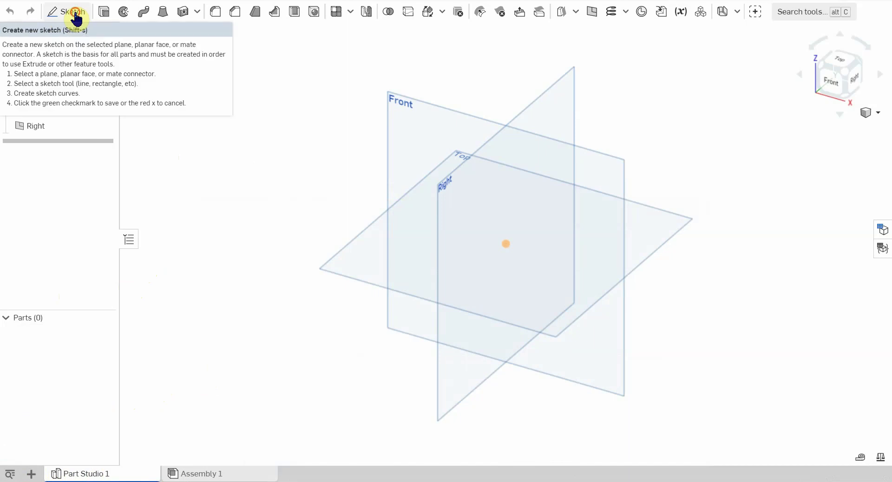
pyautogui.click(74, 15)
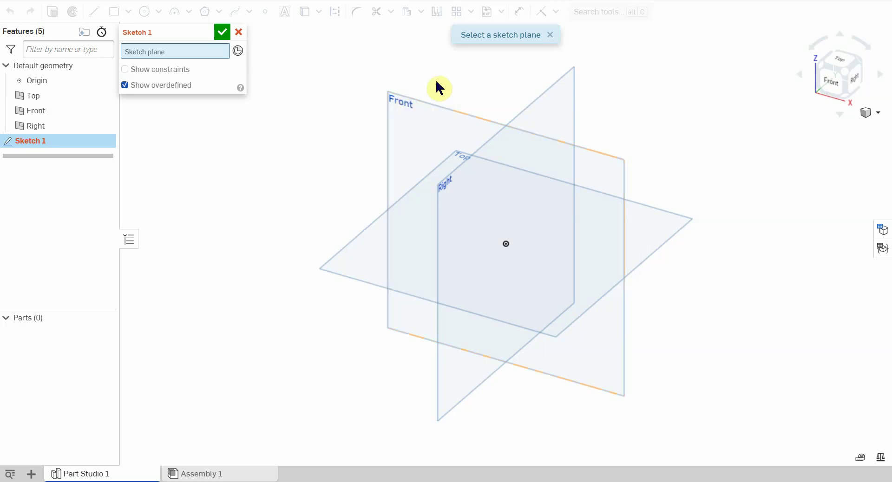
# Put Sketch 1 on the Front plane, view it face-on, and recheck the T reference.
pyautogui.click(401, 106)
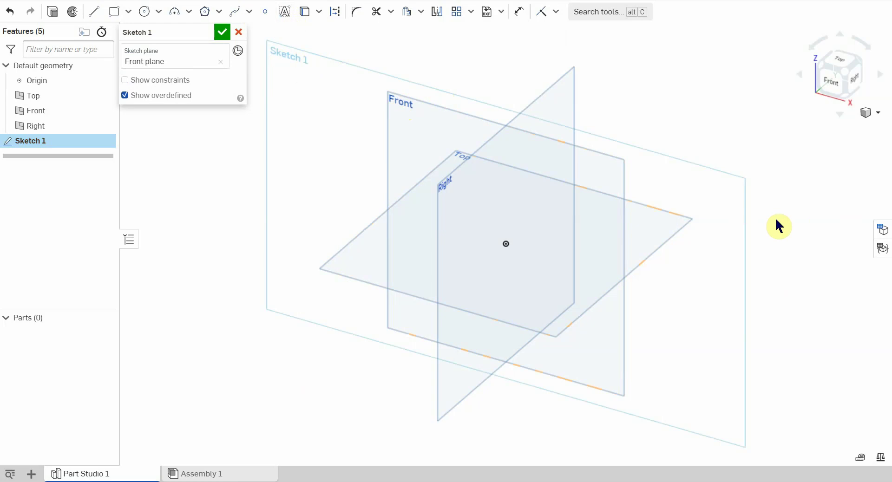
pyautogui.click(835, 87)
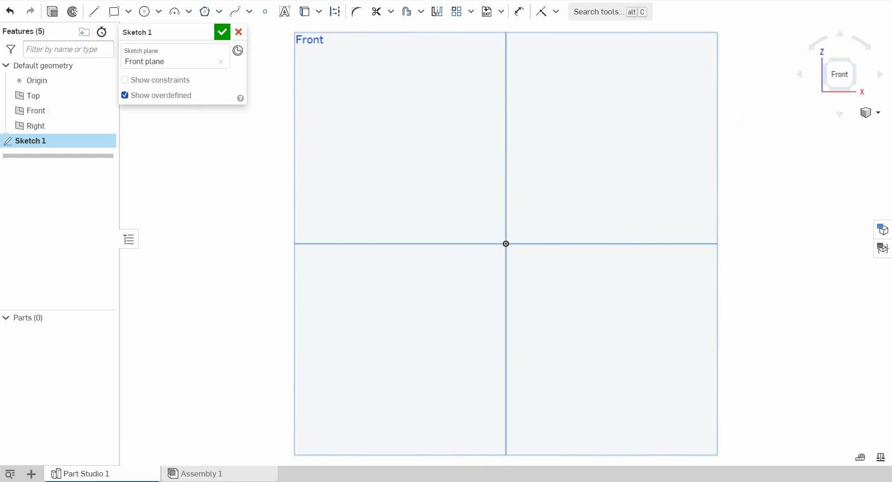
pyautogui.moveTo(331, 473)
pyautogui.click(316, 409)
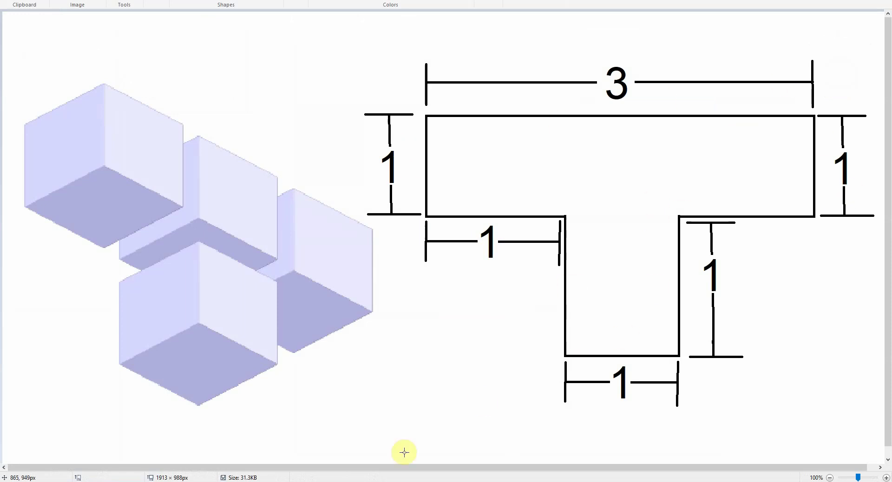
pyautogui.hotkey('alt', 'Tab')
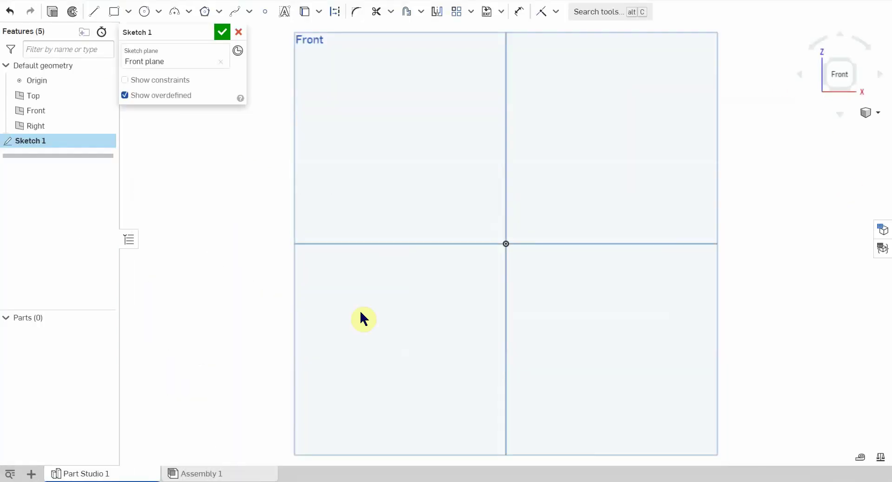
# Draw the eight-edge T outline with the Line tool, starting and closing at the origin.
pyautogui.click(94, 11)
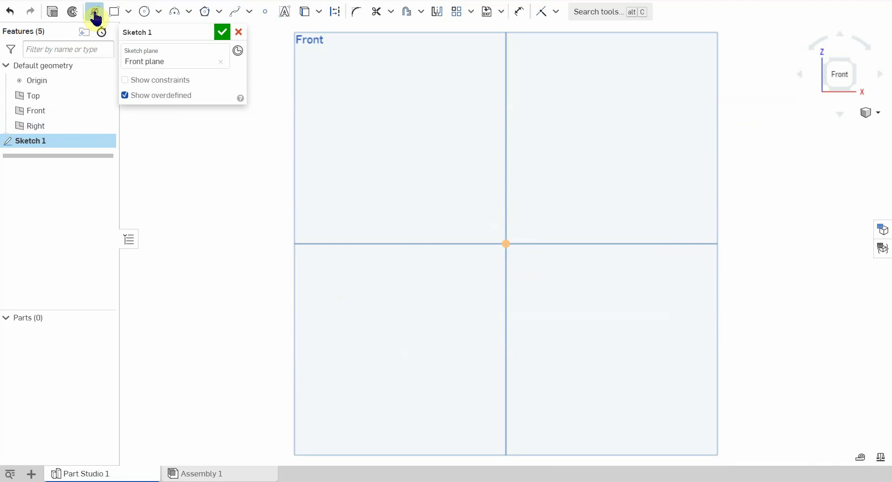
pyautogui.click(505, 244)
pyautogui.click(376, 243)
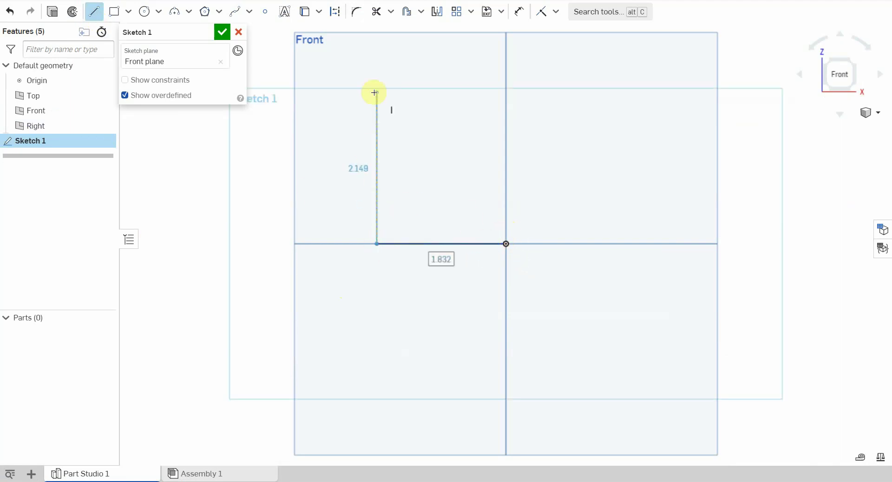
pyautogui.click(376, 111)
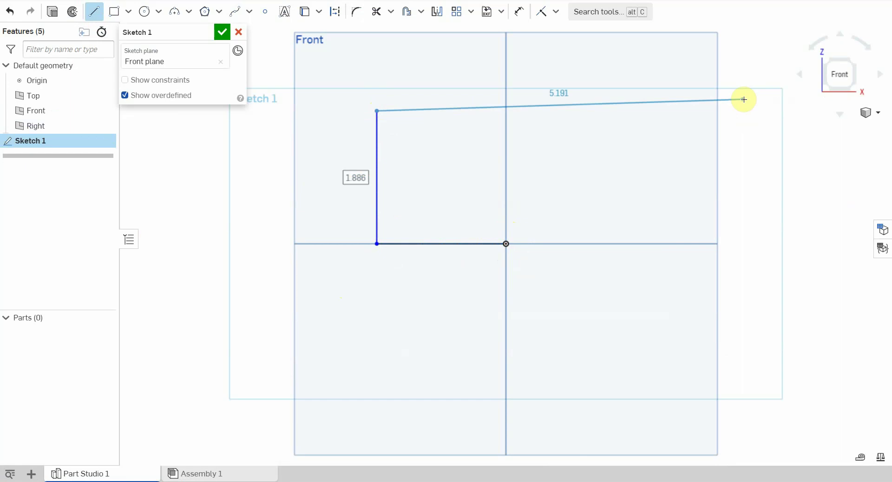
pyautogui.click(785, 111)
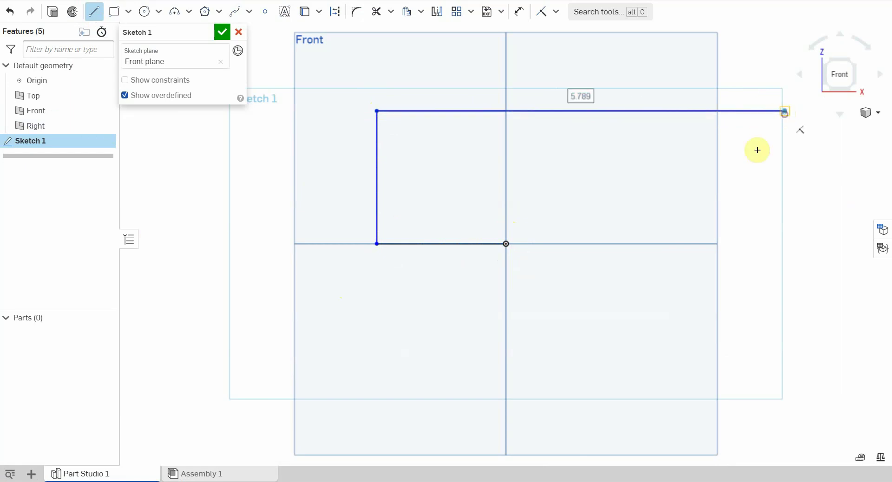
pyautogui.click(785, 243)
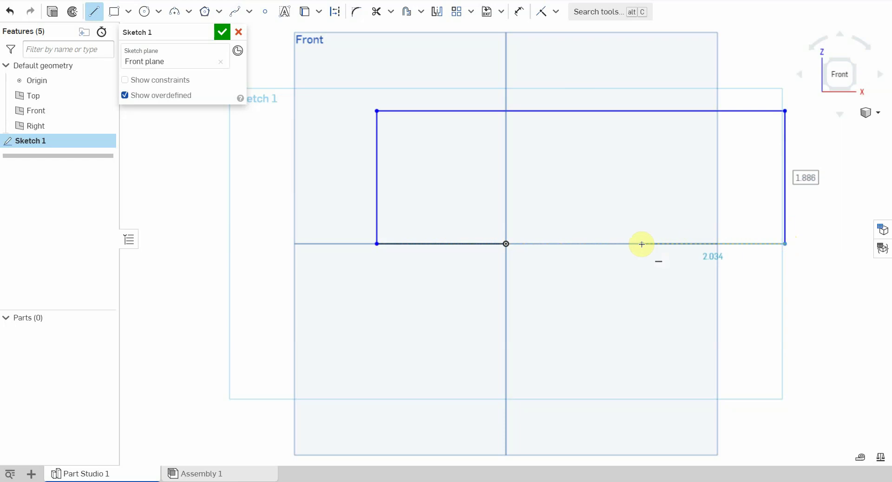
pyautogui.click(668, 244)
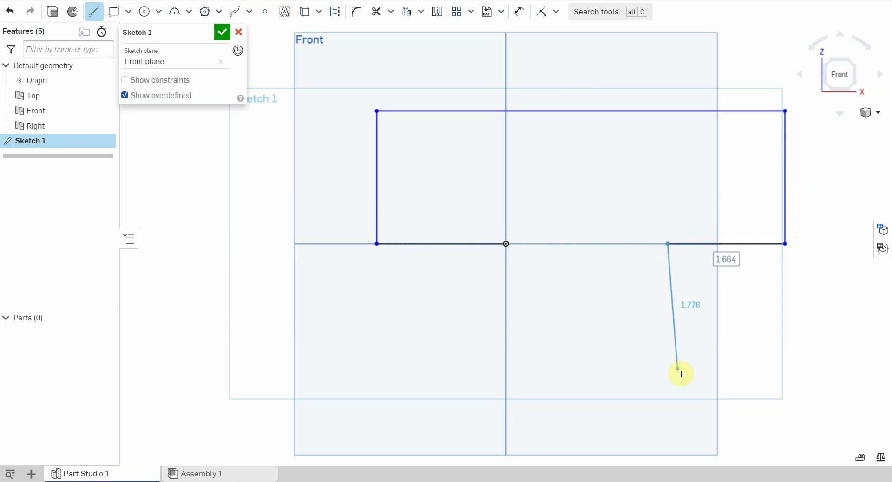
pyautogui.click(667, 394)
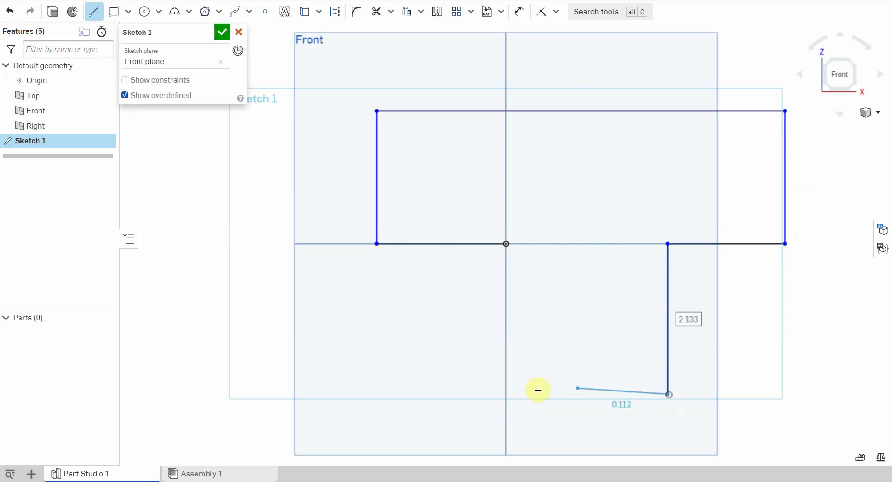
pyautogui.click(506, 395)
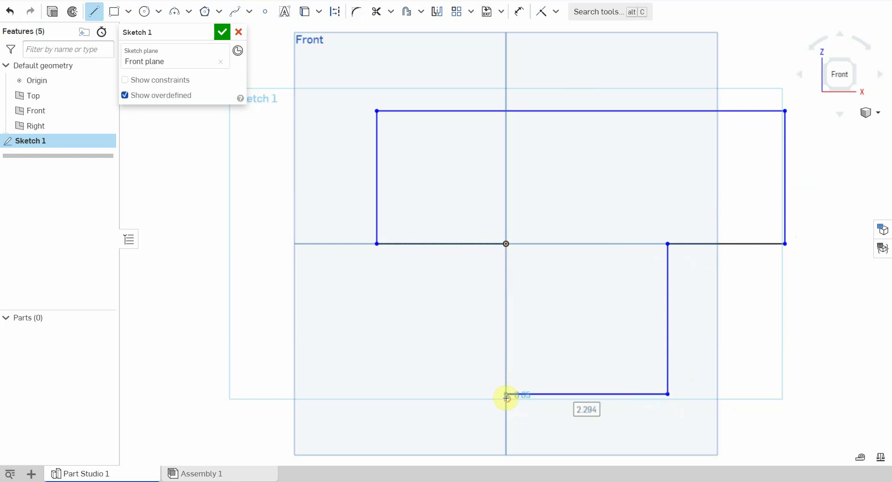
pyautogui.click(506, 244)
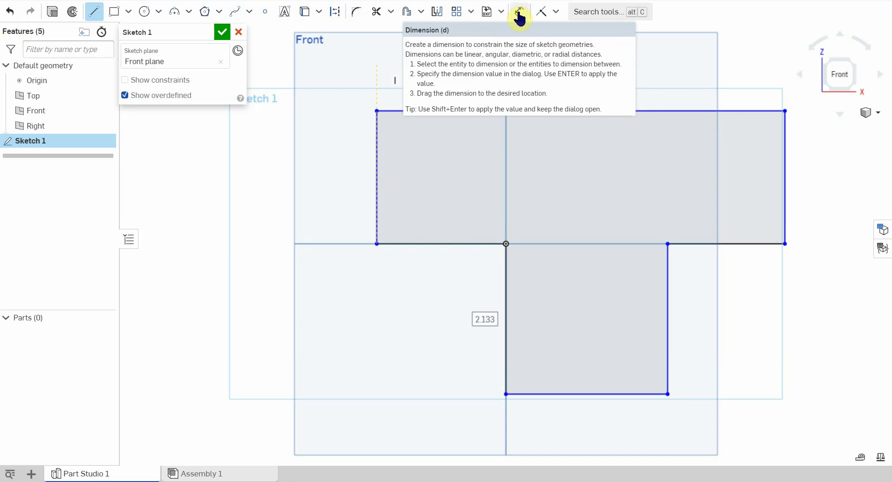
# Dimension the top bar's height as 1 and the T's top width as 3.
pyautogui.click(519, 14)
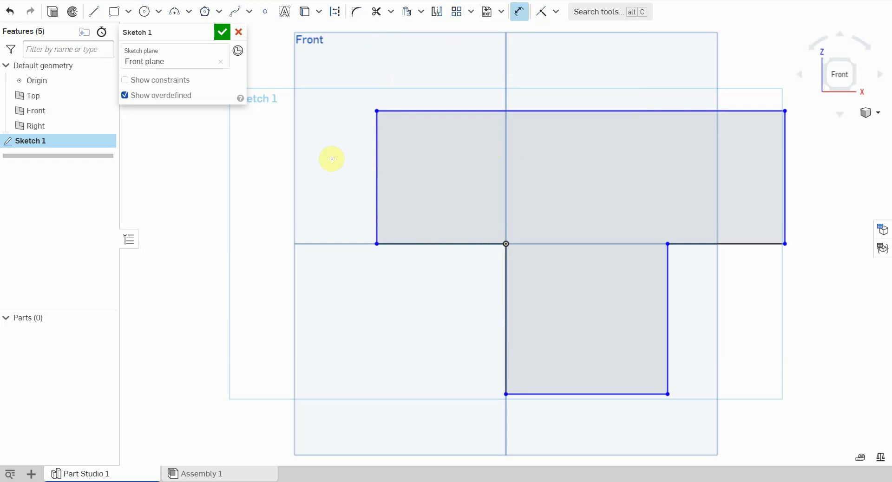
pyautogui.click(376, 143)
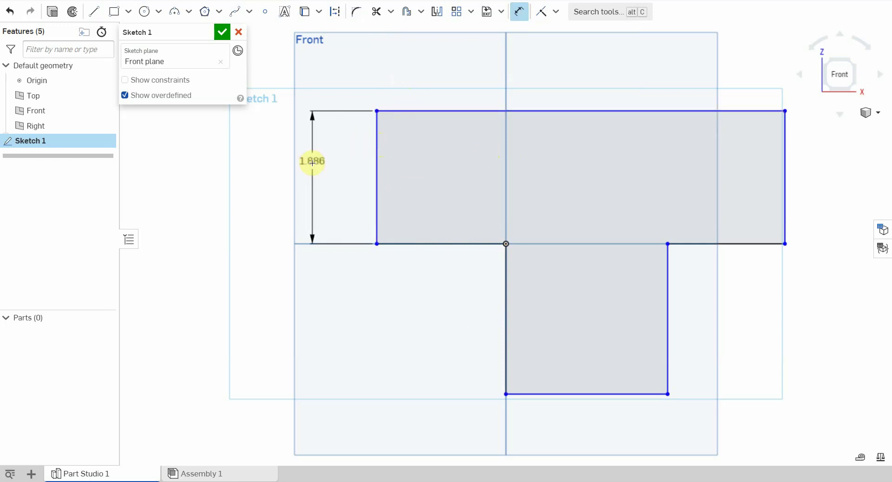
pyautogui.click(316, 168)
pyautogui.write('1')
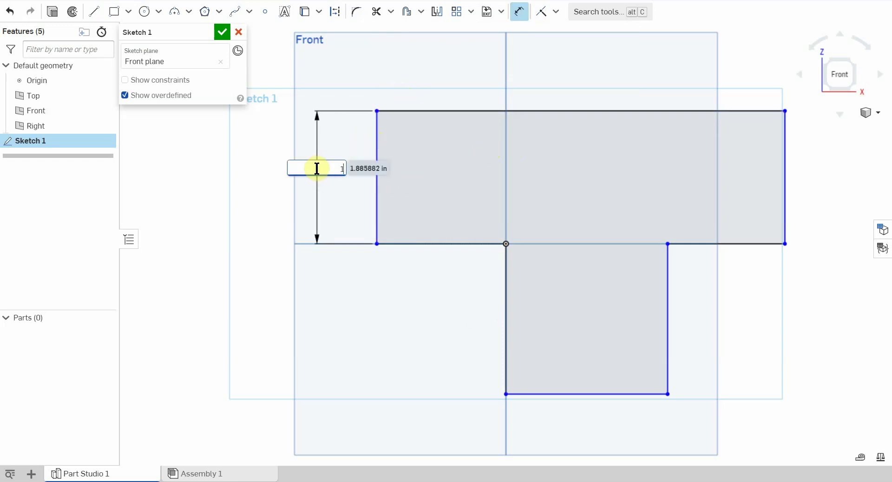
pyautogui.press('Return')
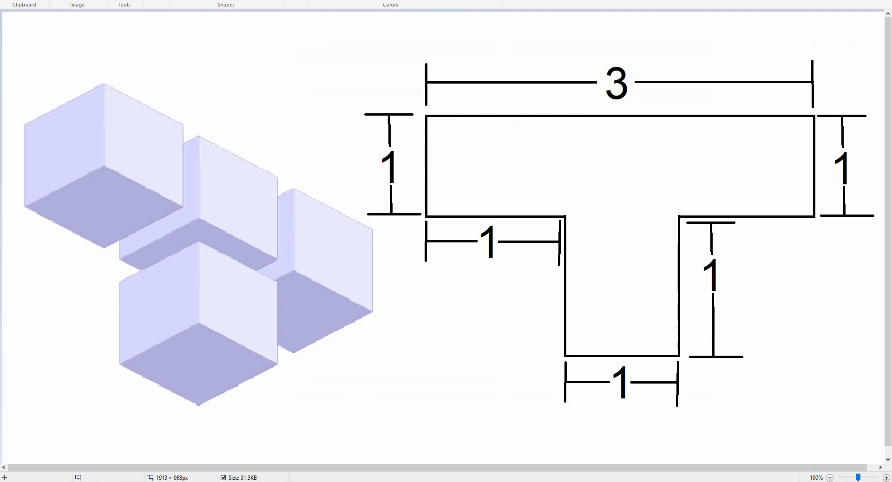
pyautogui.moveTo(330, 481)
pyautogui.click(358, 481)
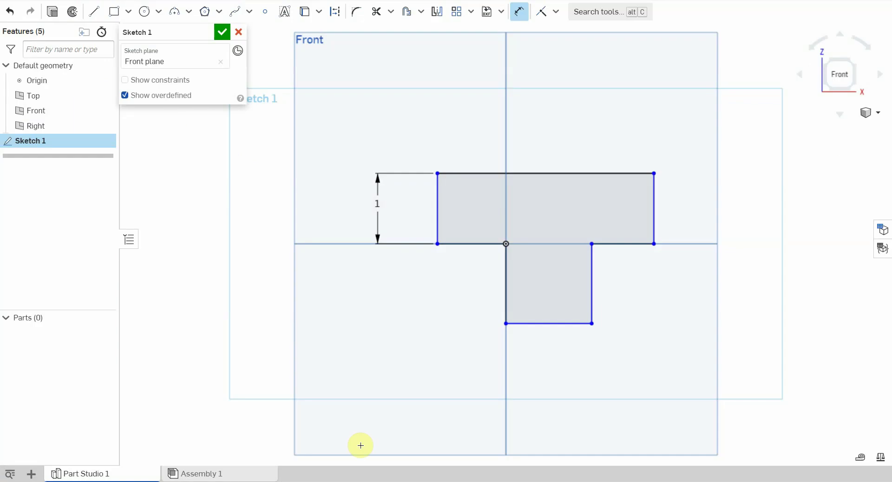
pyautogui.click(488, 161)
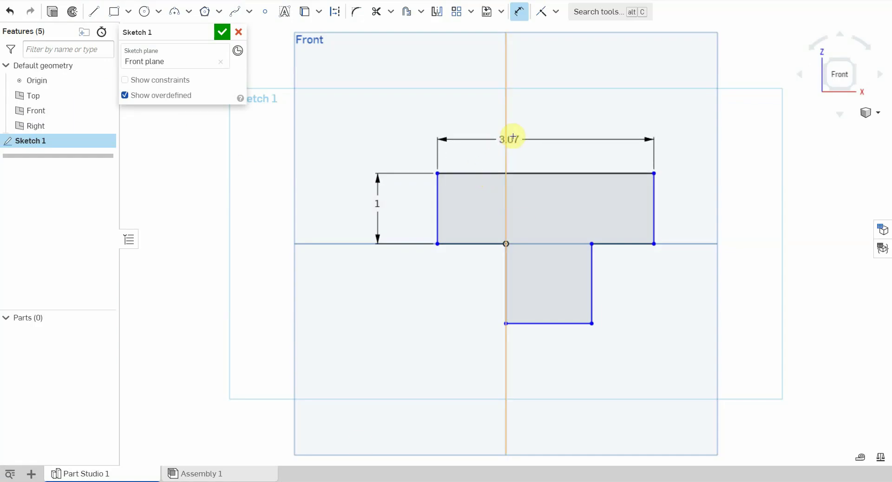
pyautogui.click(532, 125)
pyautogui.write('3')
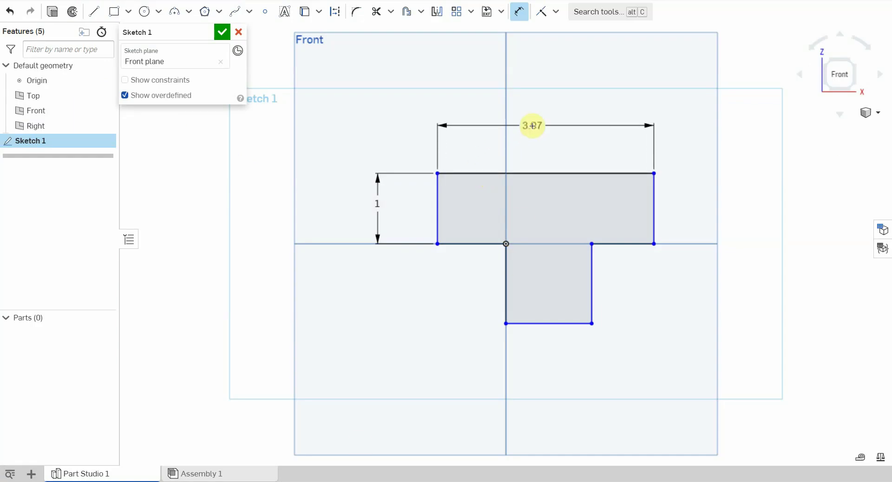
pyautogui.press('Return')
# Dimension the lower-left offset, stem width and stem height, each as 1.
pyautogui.click(471, 244)
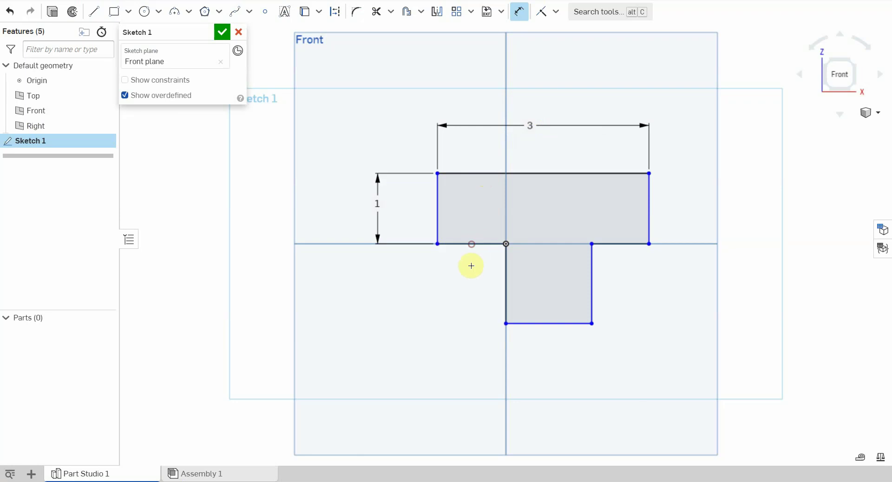
pyautogui.click(472, 265)
pyautogui.write('1')
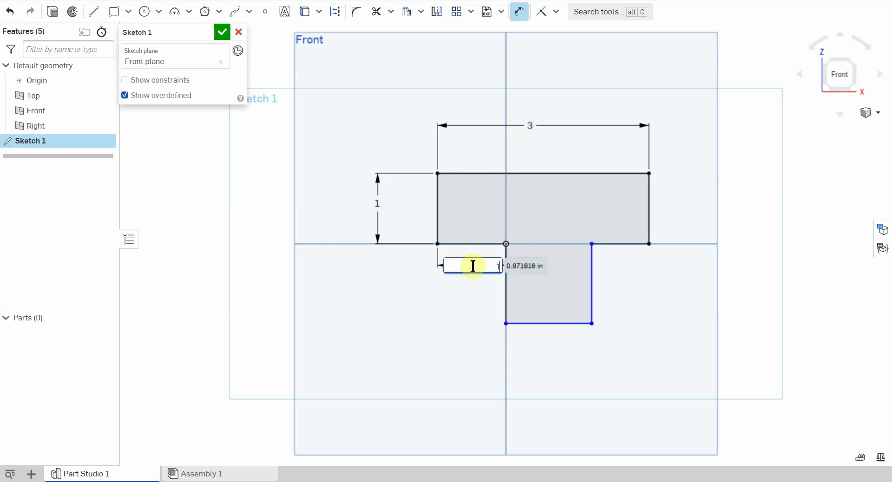
pyautogui.press('Return')
pyautogui.click(543, 324)
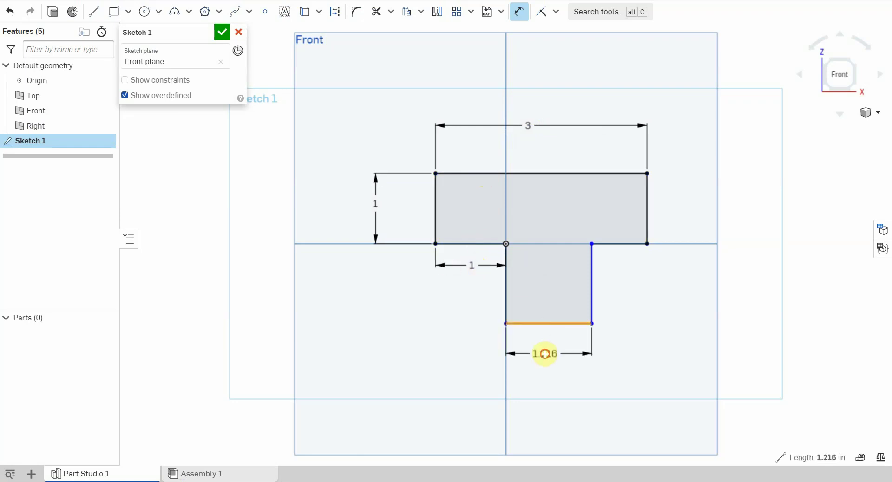
pyautogui.click(541, 354)
pyautogui.write('1')
pyautogui.press('Return')
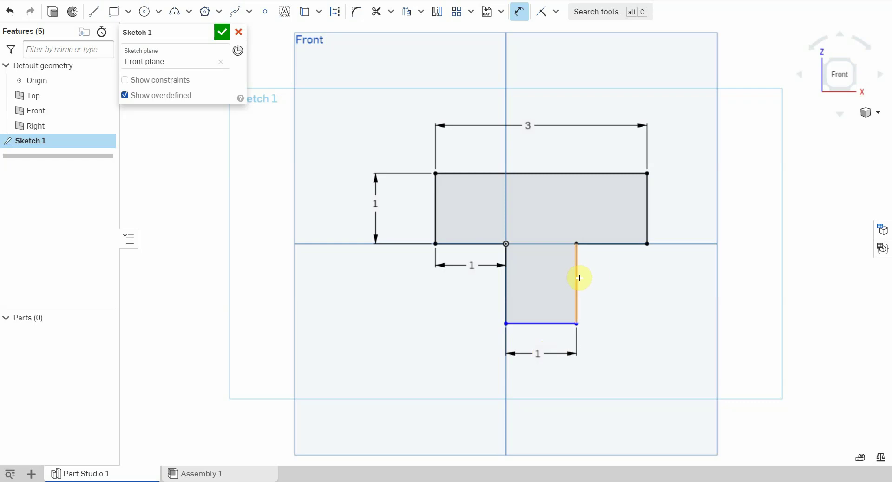
pyautogui.click(576, 280)
pyautogui.click(596, 282)
pyautogui.write('1')
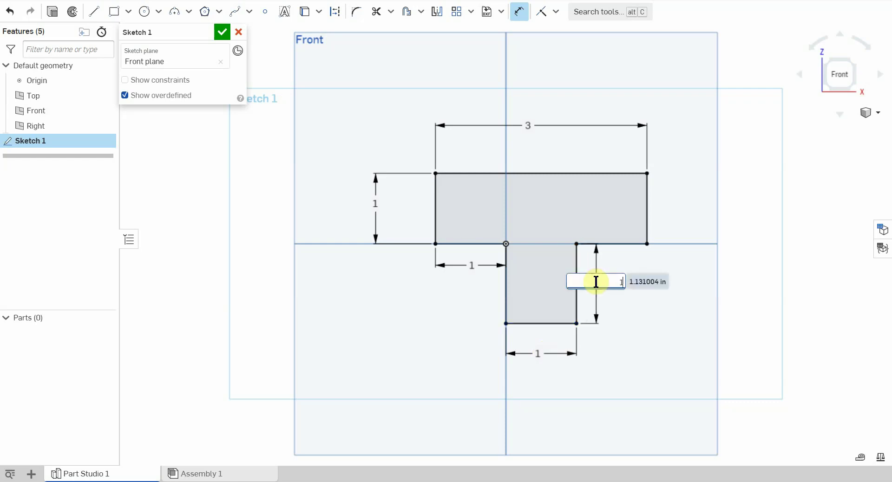
pyautogui.press('Return')
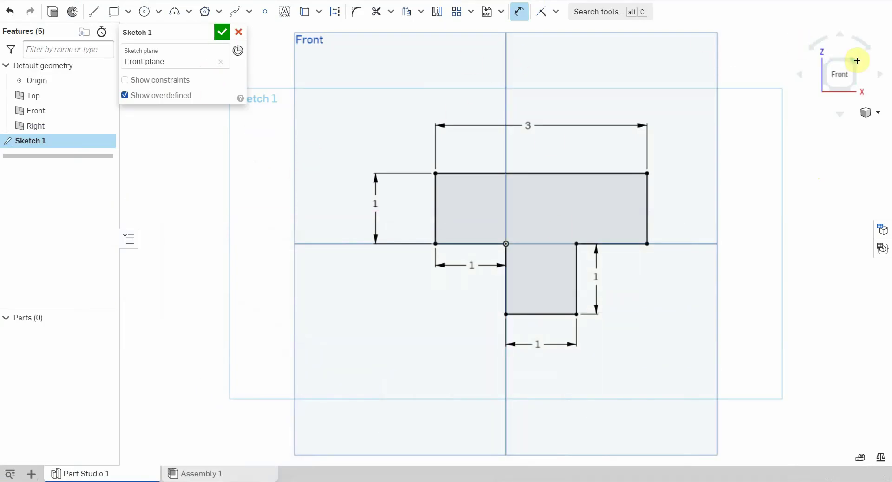
# Switch to isometric view and start a 1 in blind extrude of Sketch 1's T faces.
pyautogui.click(856, 60)
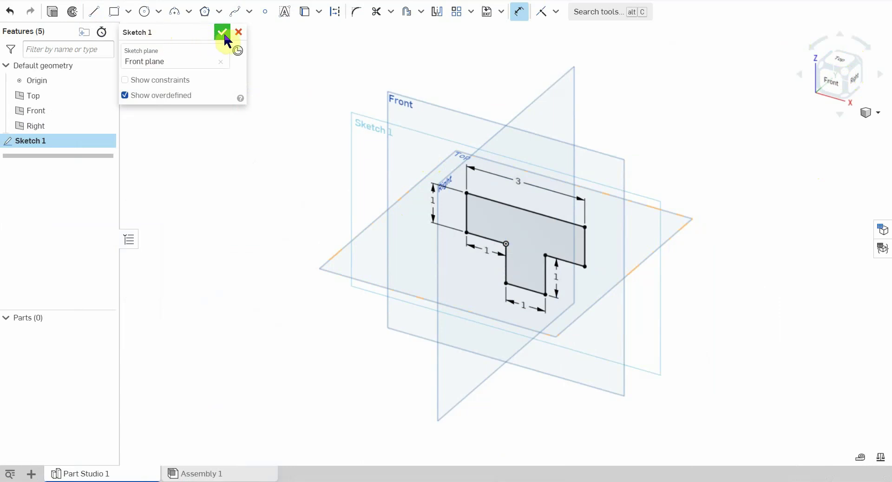
pyautogui.click(53, 15)
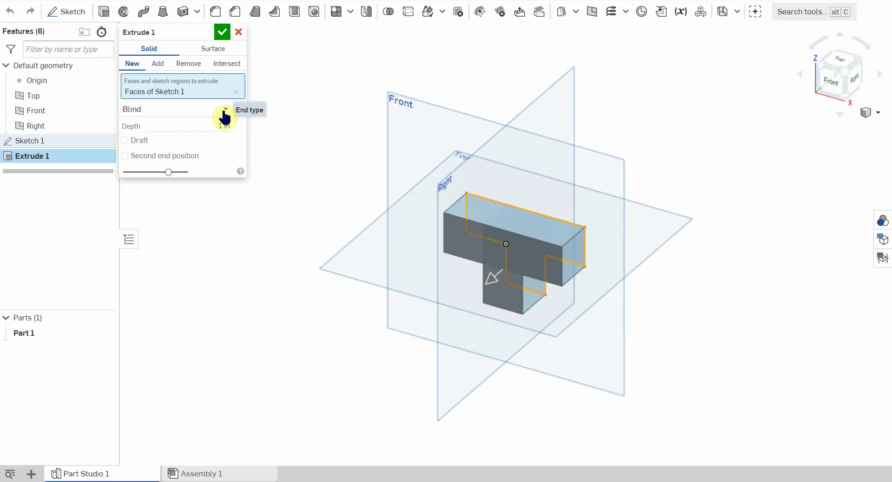
# Accept Extrude 1 as Part 1 and rename the Part Studio 1 tab to 'Piece 3 "T"'.
pyautogui.click(221, 32)
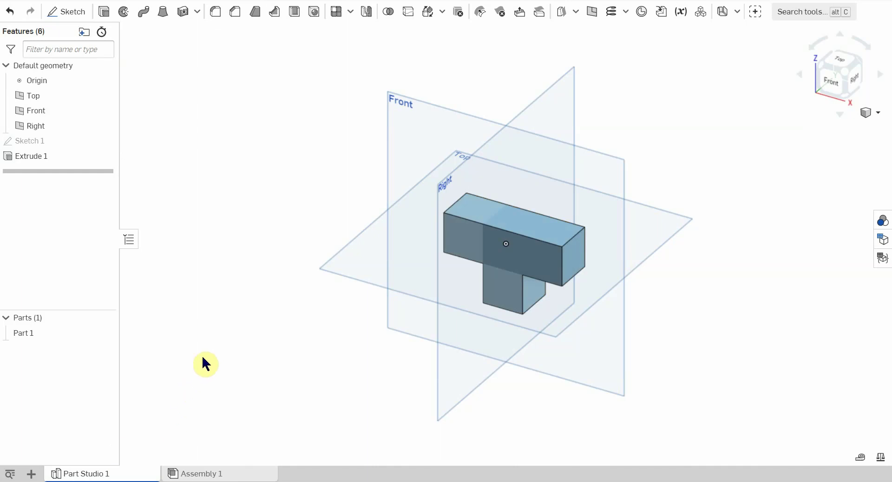
pyautogui.moveTo(86, 472)
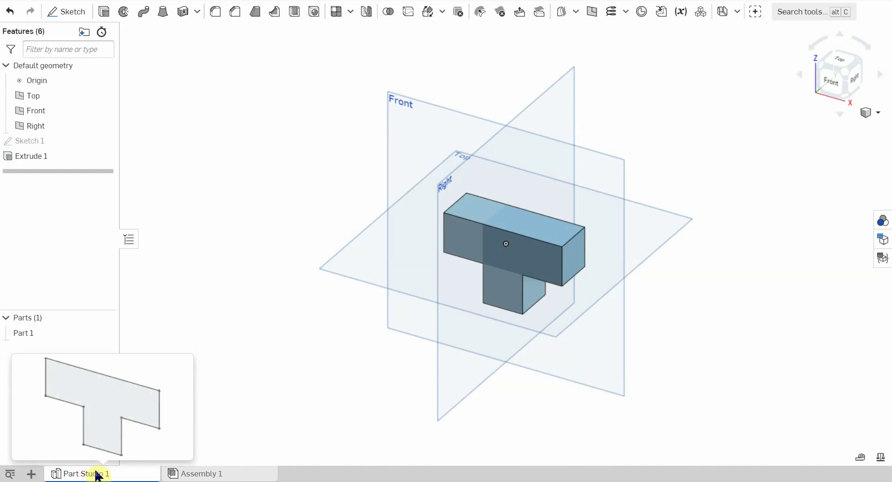
pyautogui.rightClick(97, 473)
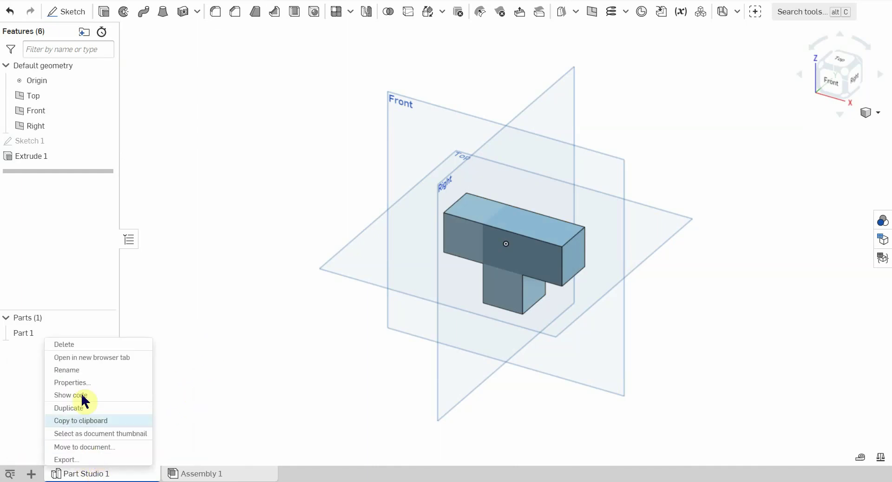
pyautogui.click(86, 370)
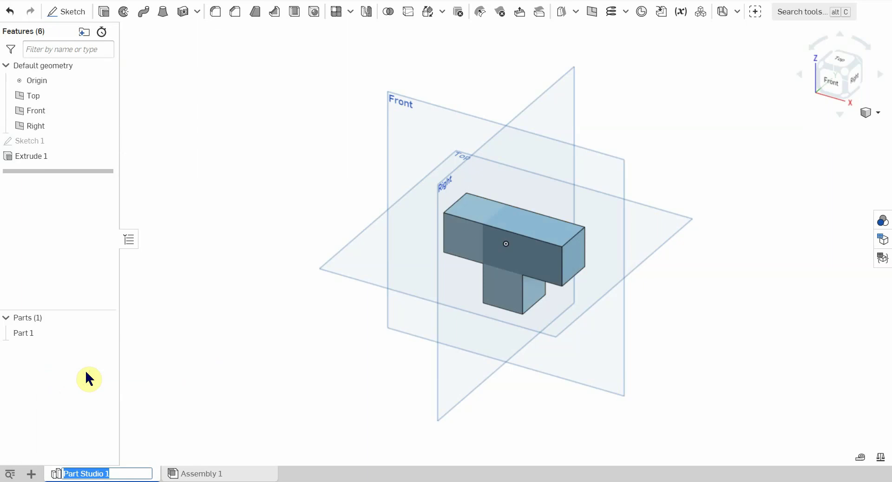
pyautogui.write('Pie')
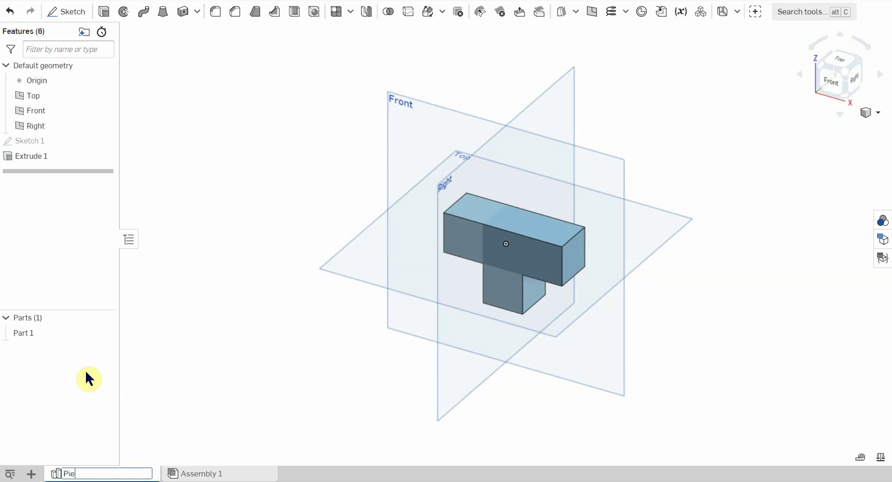
pyautogui.write('ce 3 "T"')
pyautogui.click(225, 330)
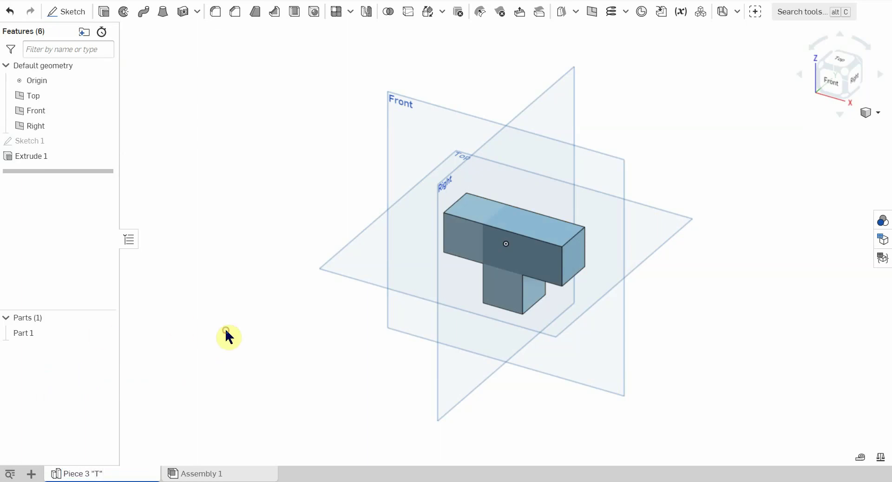